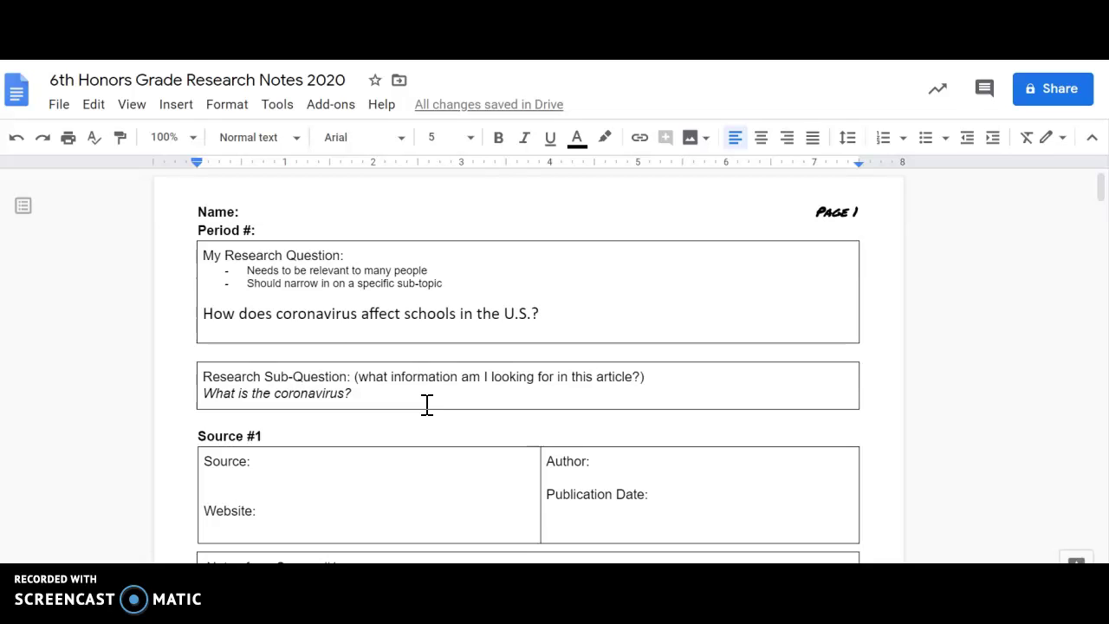
Step: Copy the Newsela title 'Your most urgent questions about the new coronavirus' for the research notes
key(ctrl+Tab)
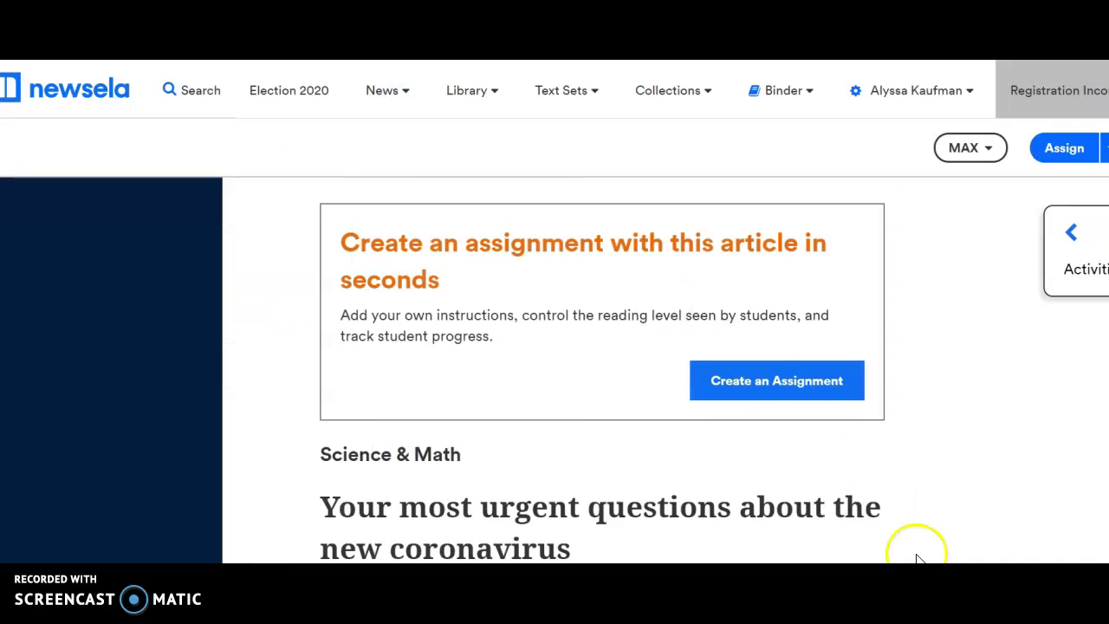
scroll(1018, 512, down, 3)
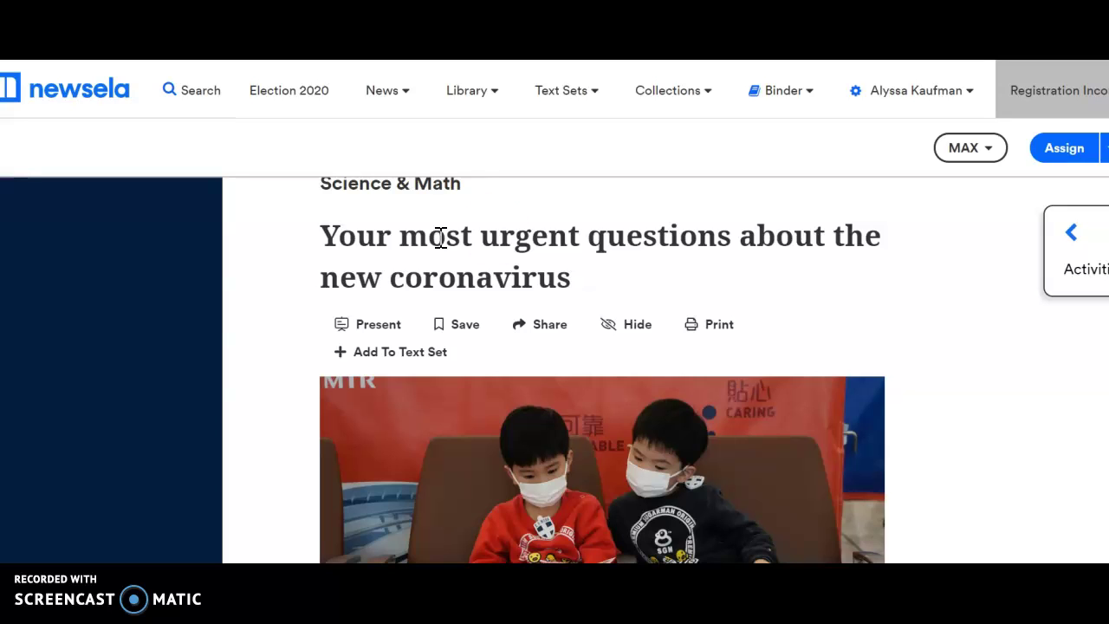
click(567, 279)
drag(566, 279, 329, 236)
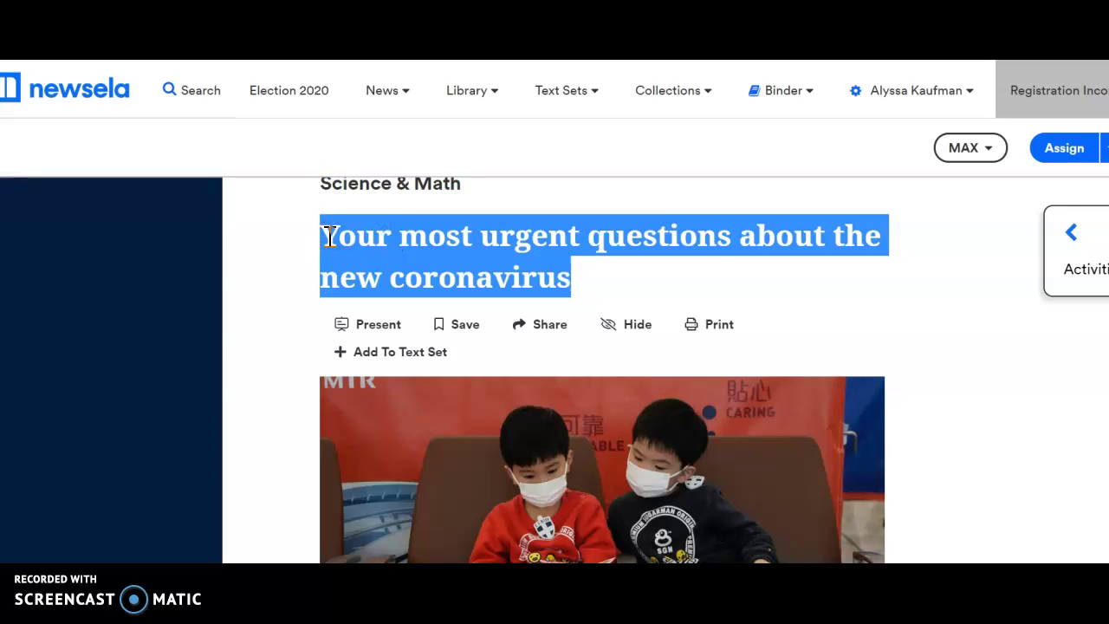
right_click(329, 236)
click(356, 249)
key(alt+Tab)
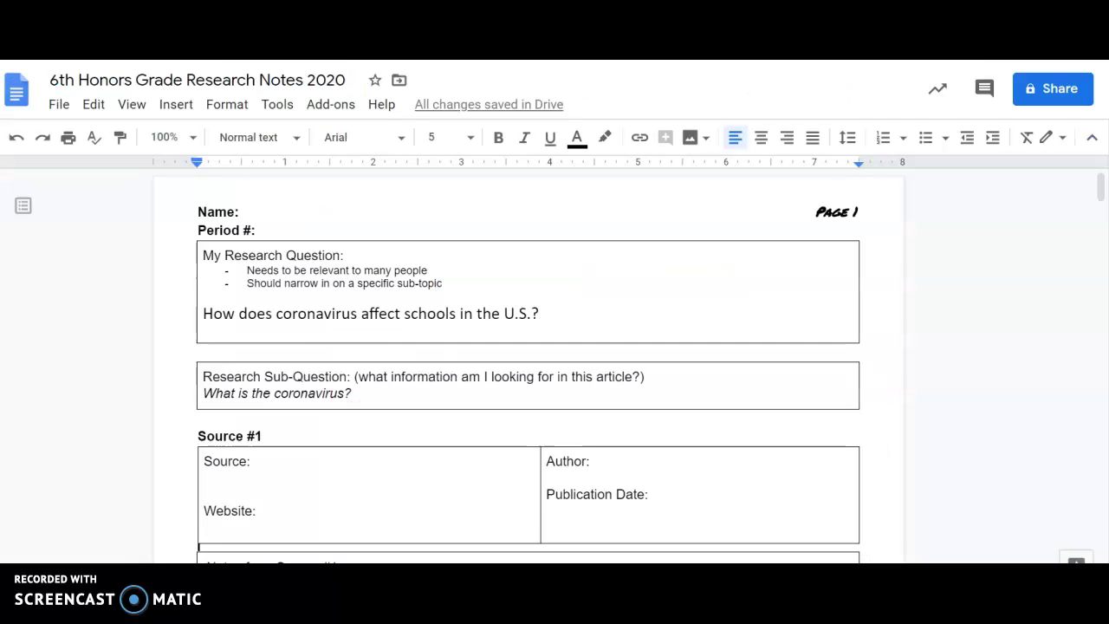
Step: Paste the article title as plain text after Source: and remove the blank line below it
click(275, 468)
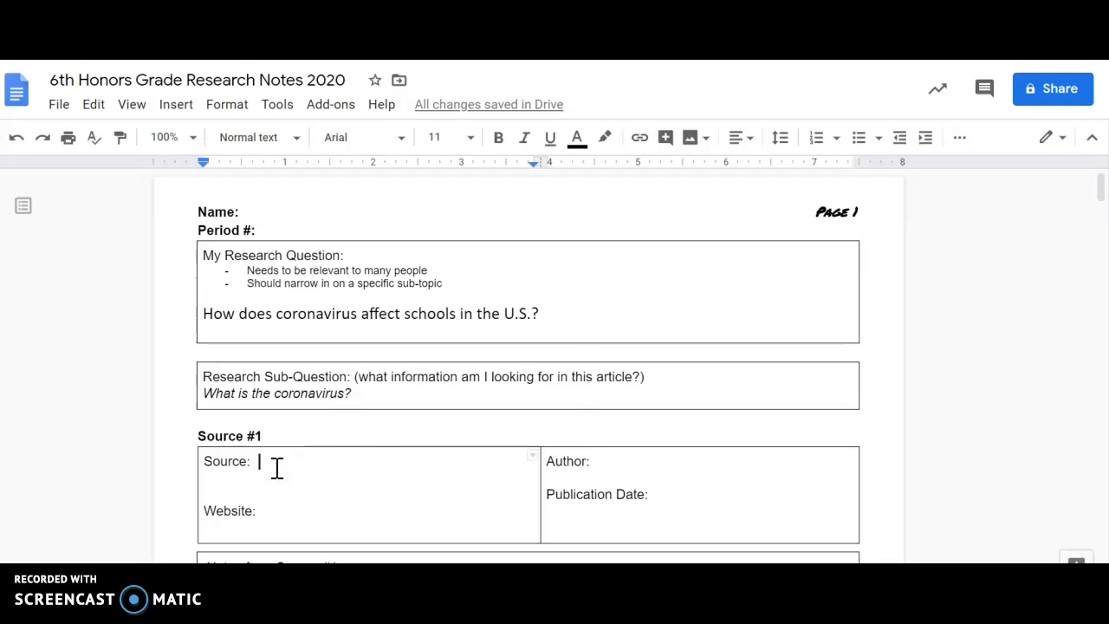
right_click(276, 468)
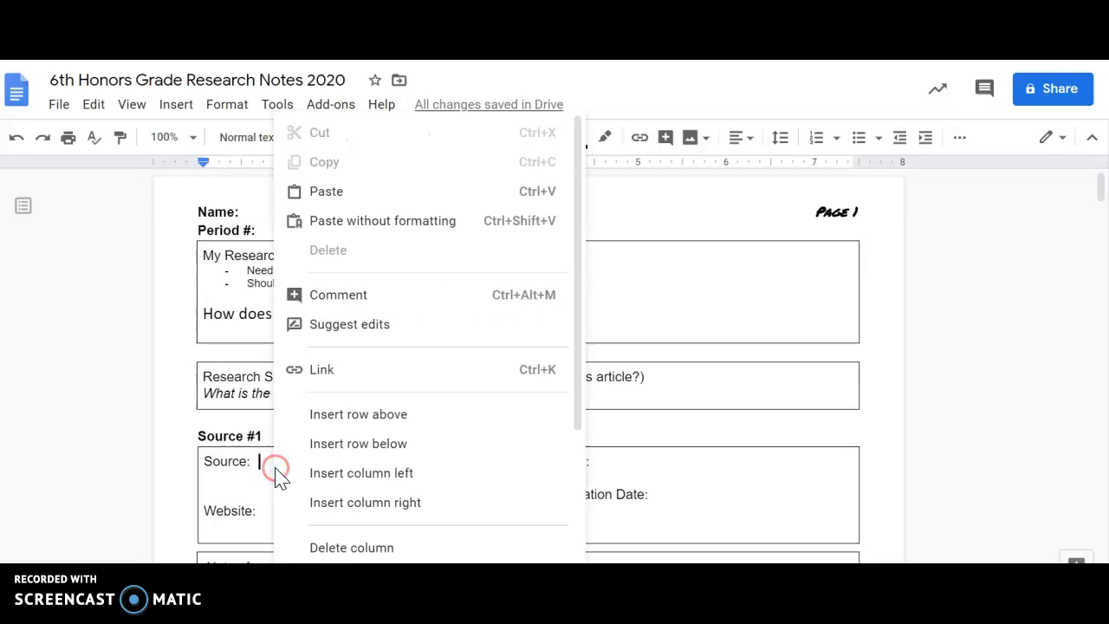
click(367, 222)
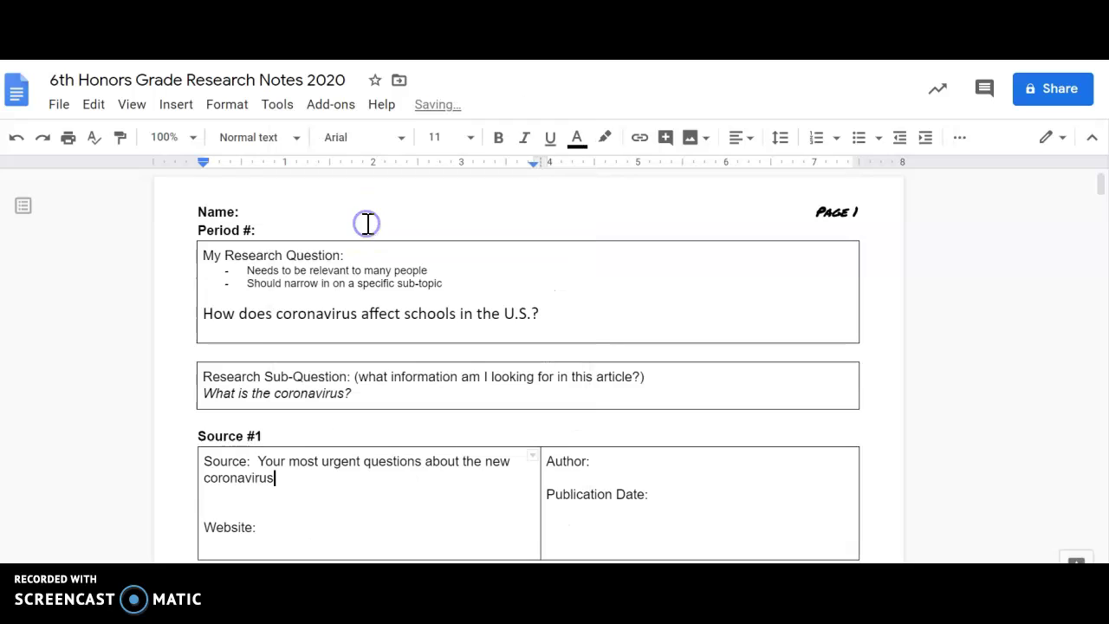
click(254, 490)
click(303, 477)
click(235, 495)
key(BackSpace)
Step: Enter 'Newsela' after Website: in Source #1
click(269, 511)
text(New)
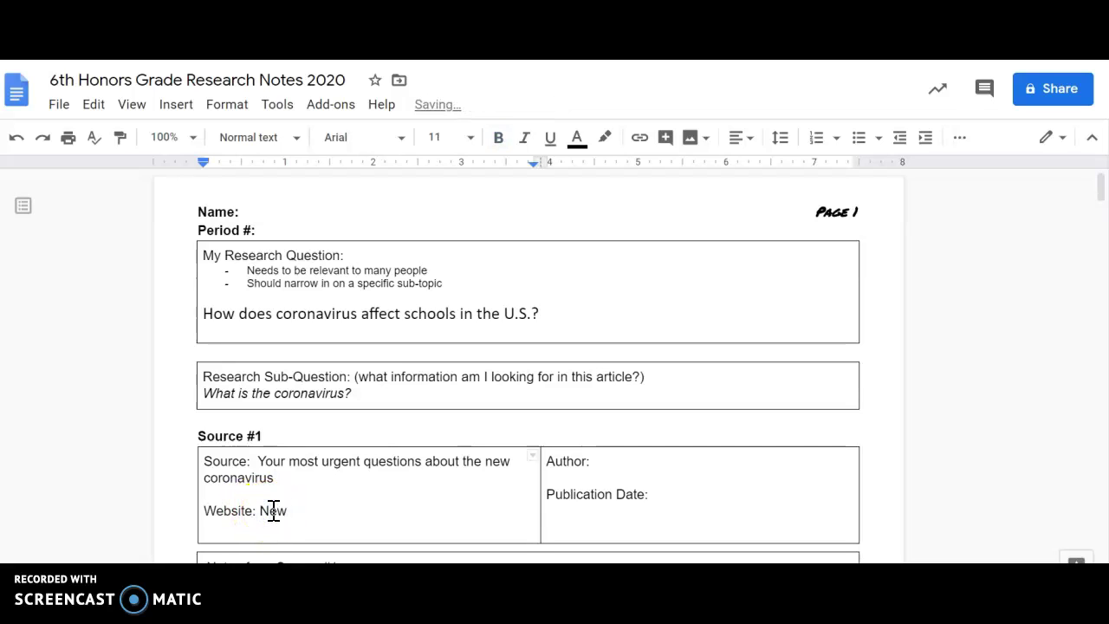
text(sela)
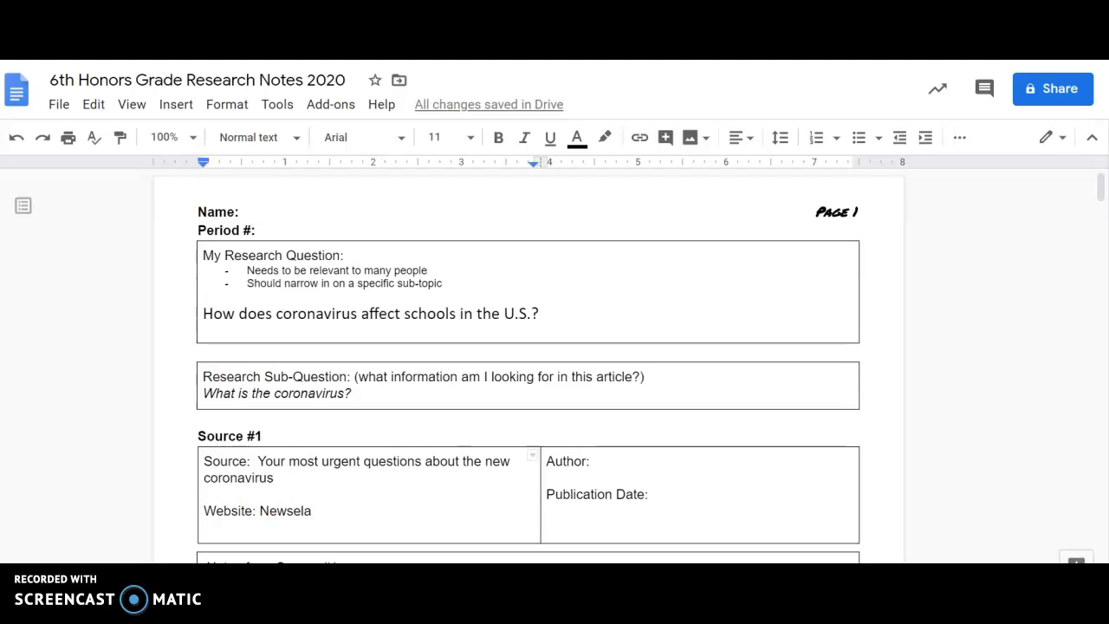
key(ctrl+Tab)
Step: Fill in Author: Science News for Students and Publication Date: 2/10/2020 from the article byline
scroll(690, 405, down, 5)
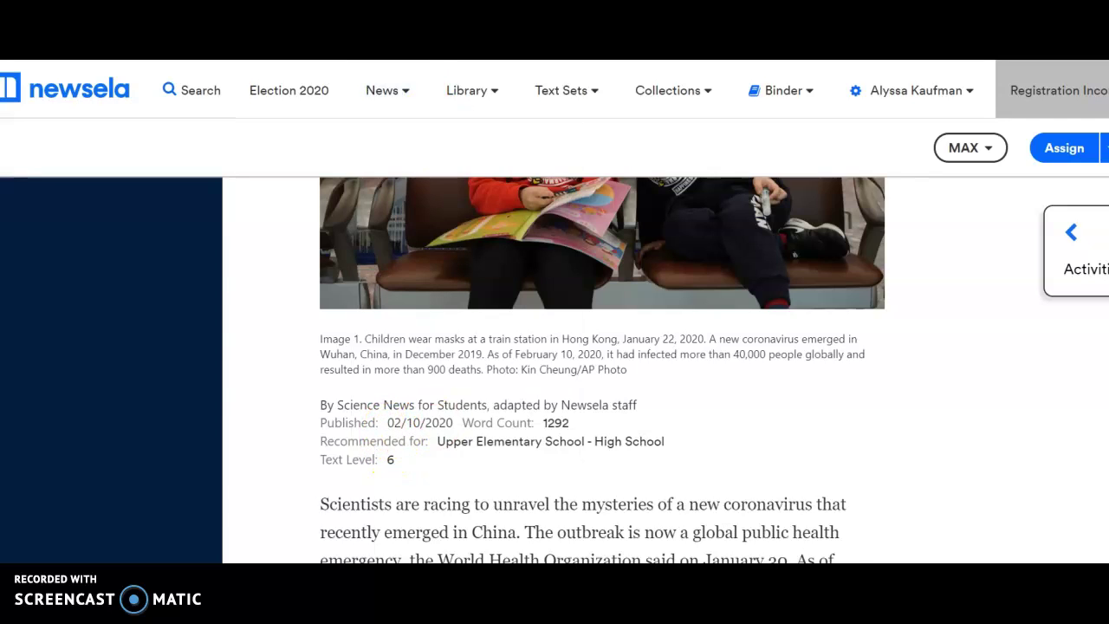
key(ctrl+Tab)
click(618, 463)
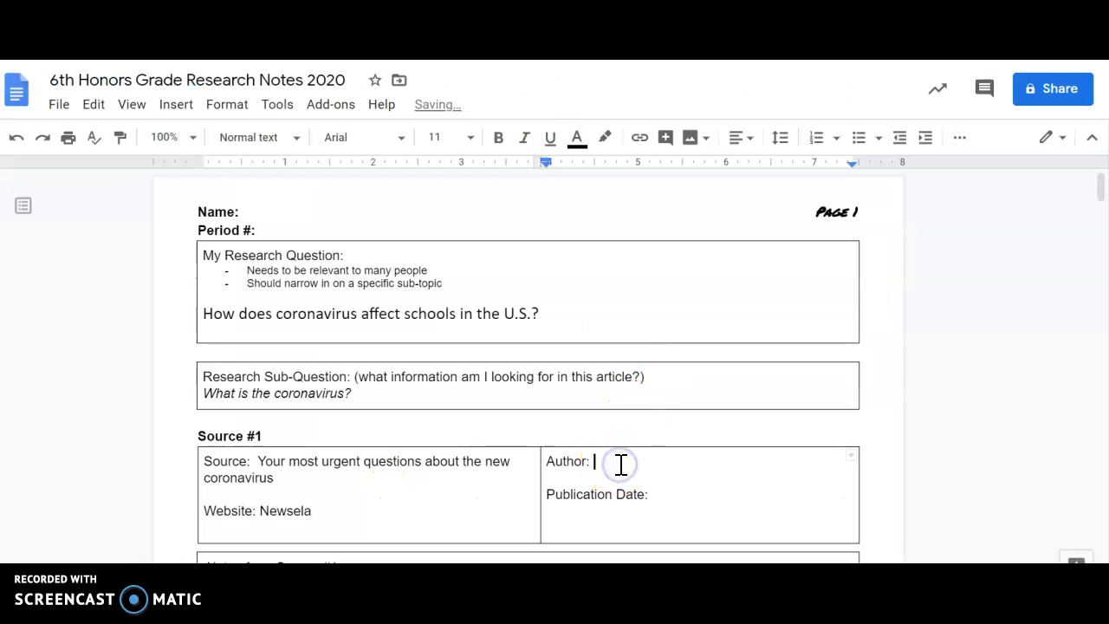
text(Science New)
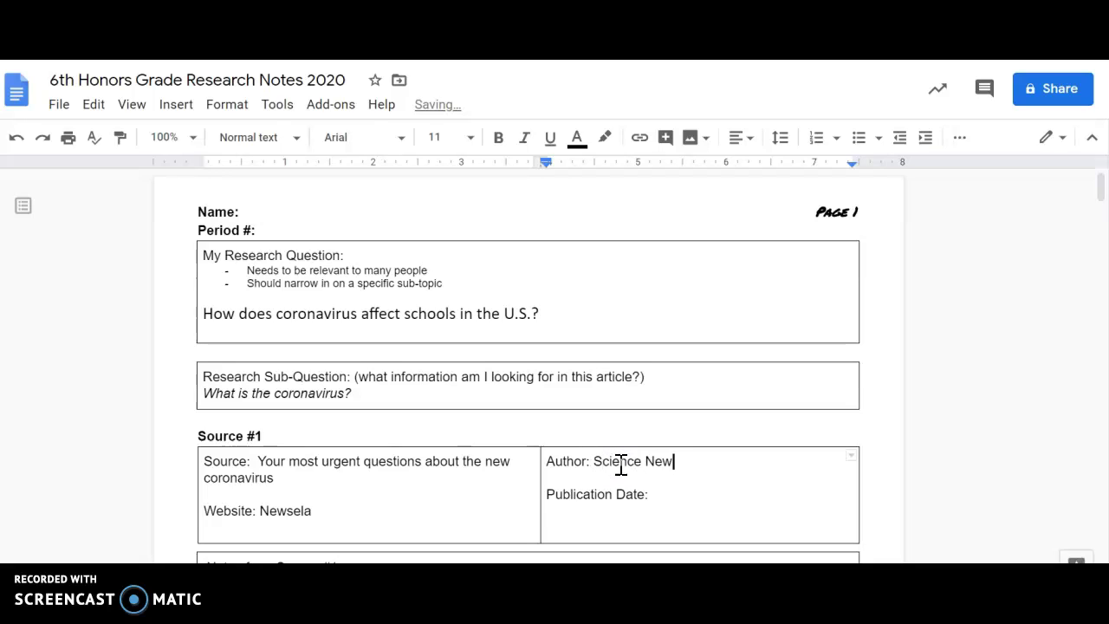
text(s for Students)
click(676, 500)
text(2/10)
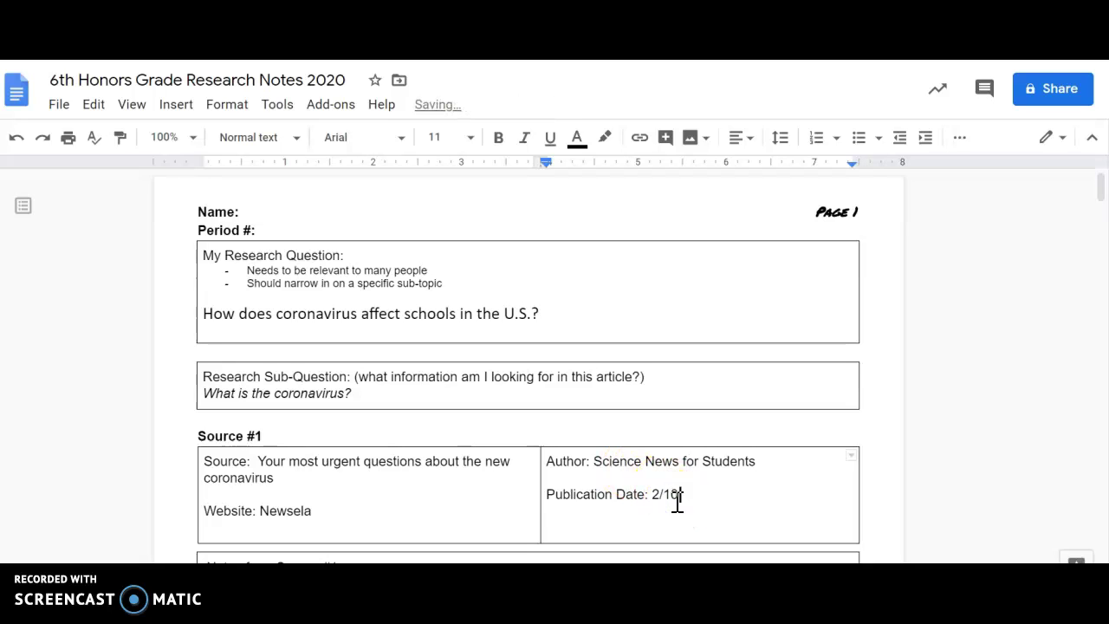
text(/2020)
scroll(677, 503, down, 3)
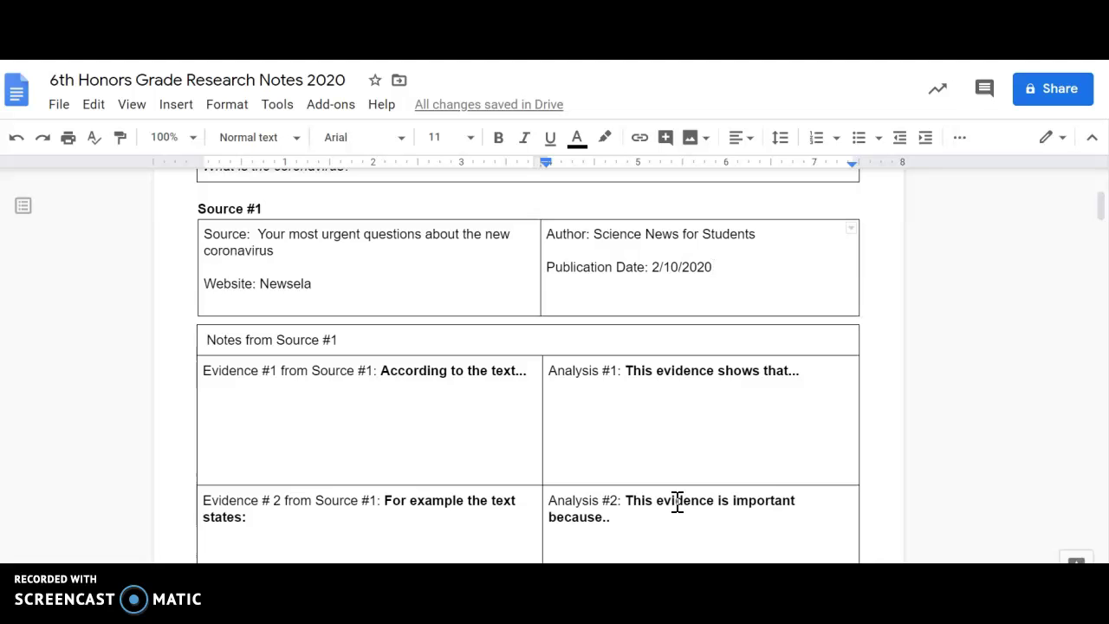
Step: Return to the Newsela article and scroll to its opening paragraphs about the outbreak and 2019-nCoV
click(656, 494)
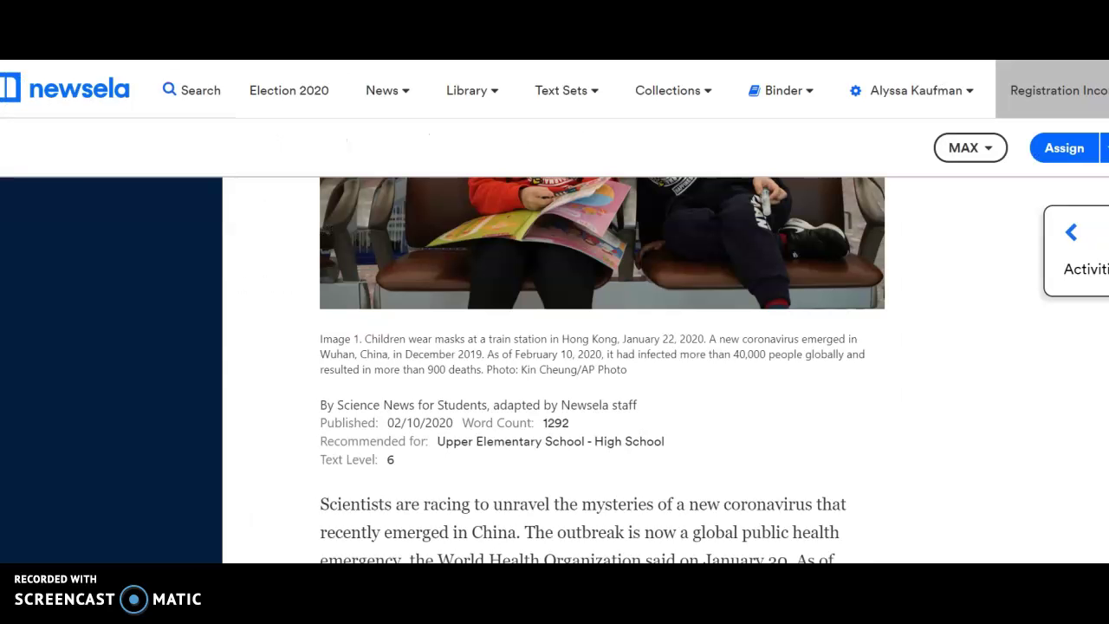
click(685, 438)
scroll(685, 433, down, 2)
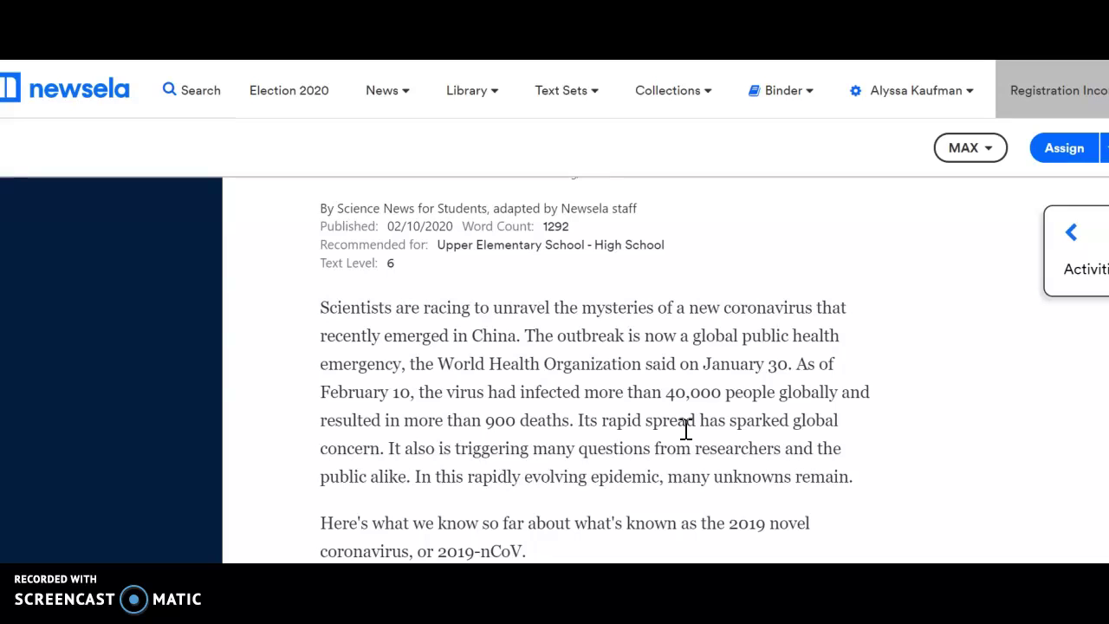
scroll(685, 429, down, 1)
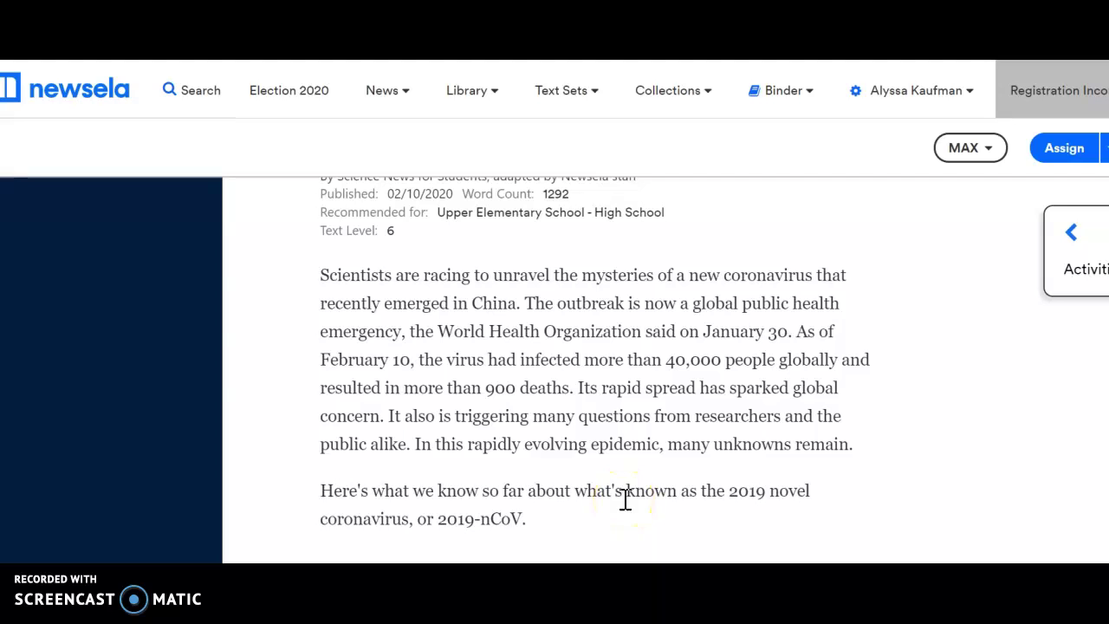
Step: Select the first two sentences under 'What is 2019-nCoV?' and bring them back to the notes
scroll(625, 500, down, 4)
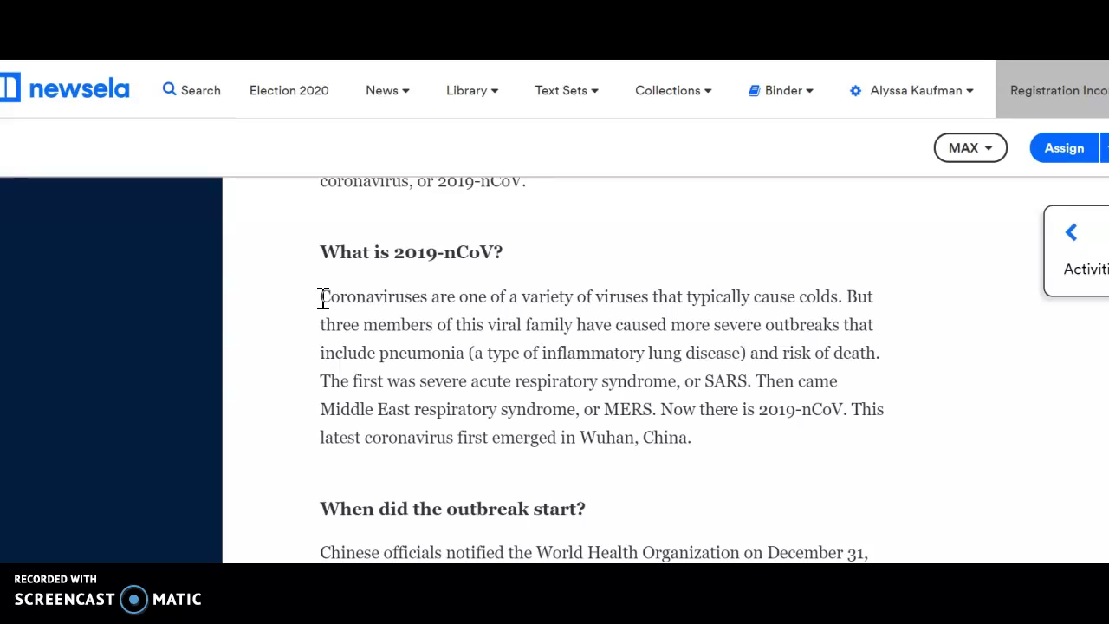
mouse_move(323, 296)
mouse_down()
mouse_move(566, 322)
mouse_move(725, 300)
mouse_move(843, 323)
mouse_move(883, 364)
mouse_up()
key(ctrl+c)
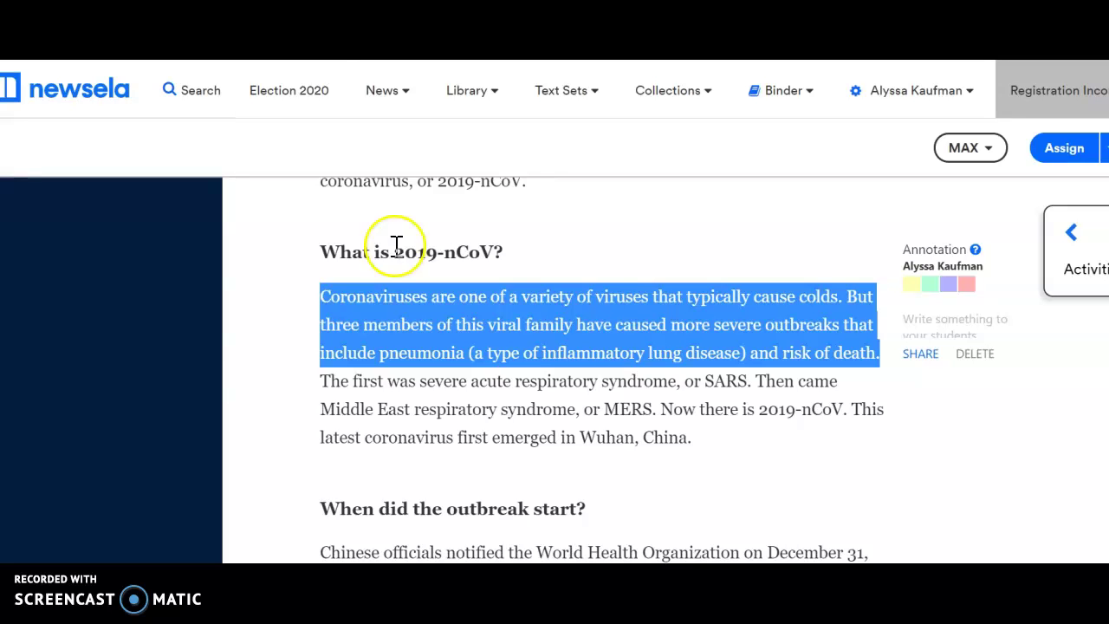
key(ctrl+Tab)
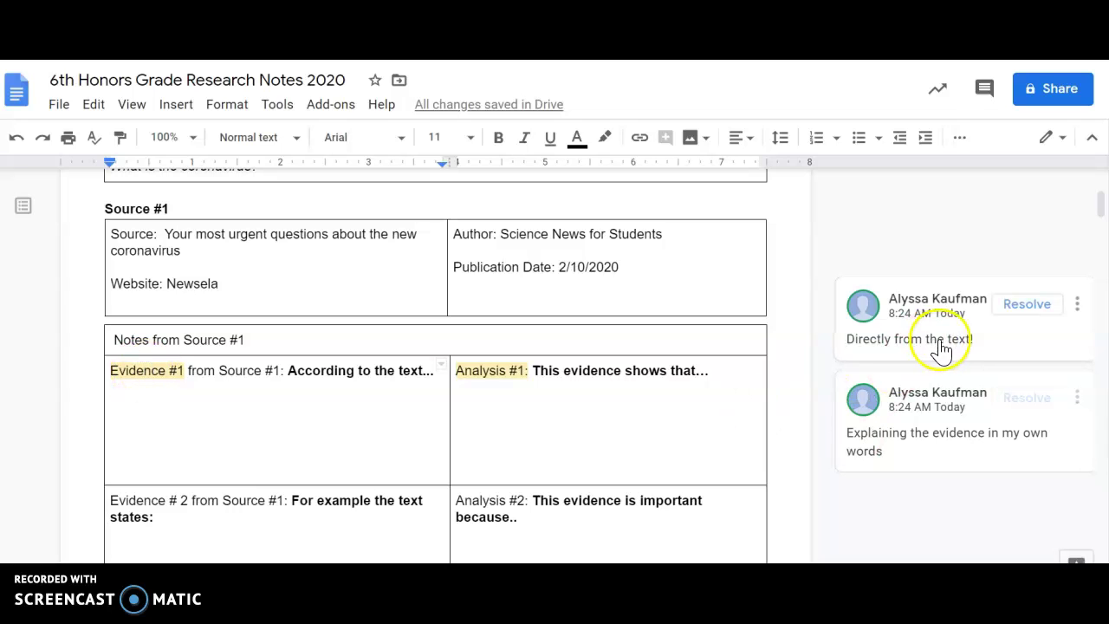
Step: Paste the coronavirus passage as plain text into Evidence #1, wrap it in quotes, and remove the extra line
right_click(140, 407)
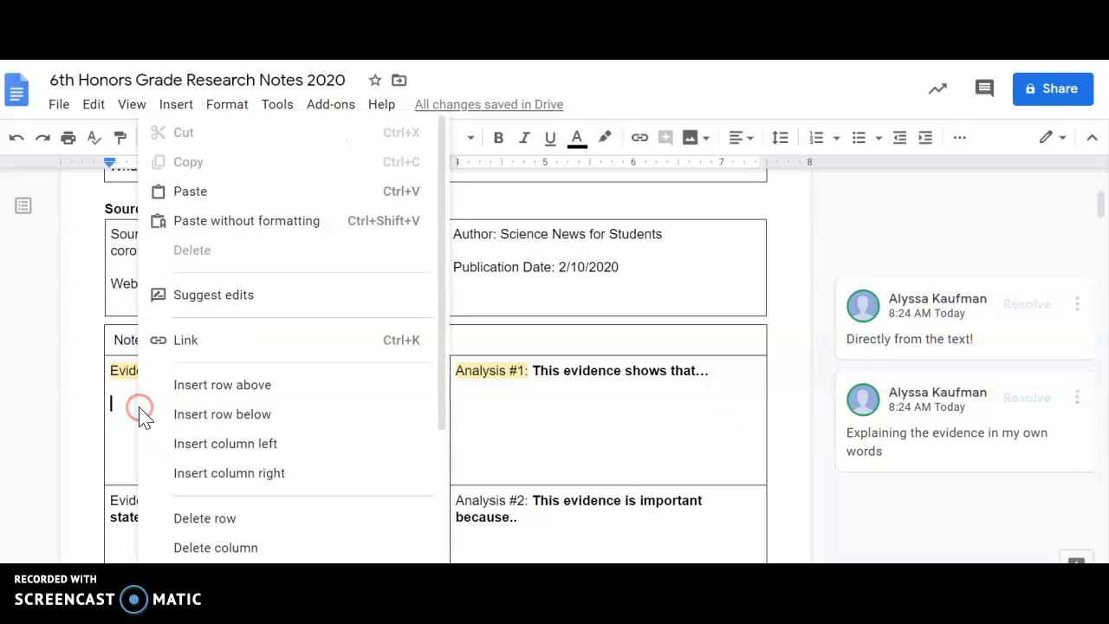
click(281, 222)
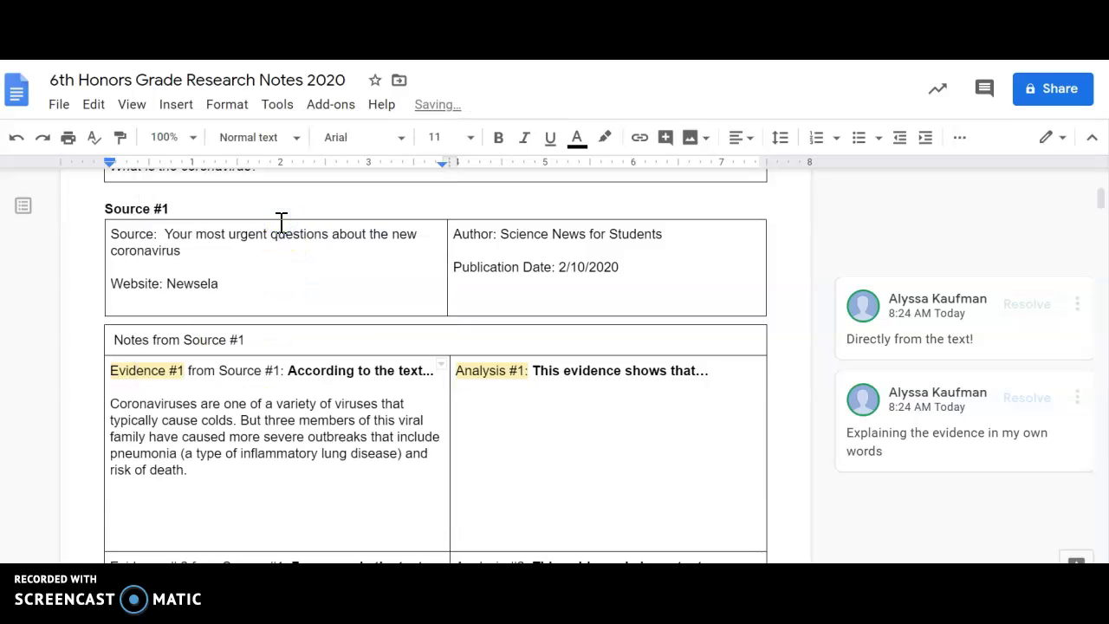
click(218, 483)
key(BackSpace)
text(".)
click(113, 401)
text(")
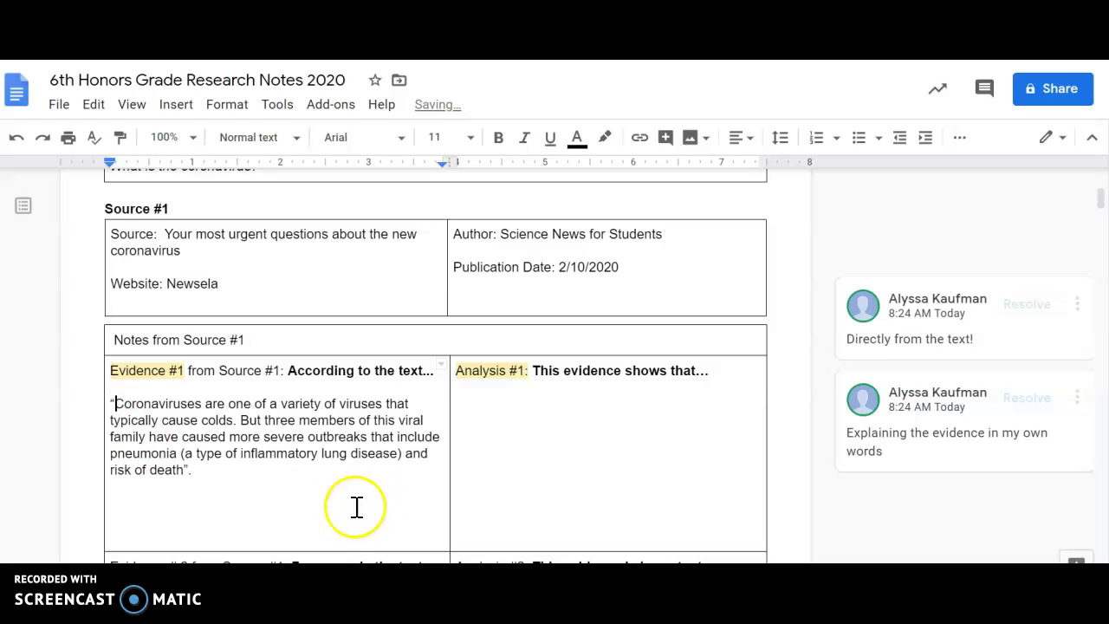
click(215, 525)
key(BackSpace)
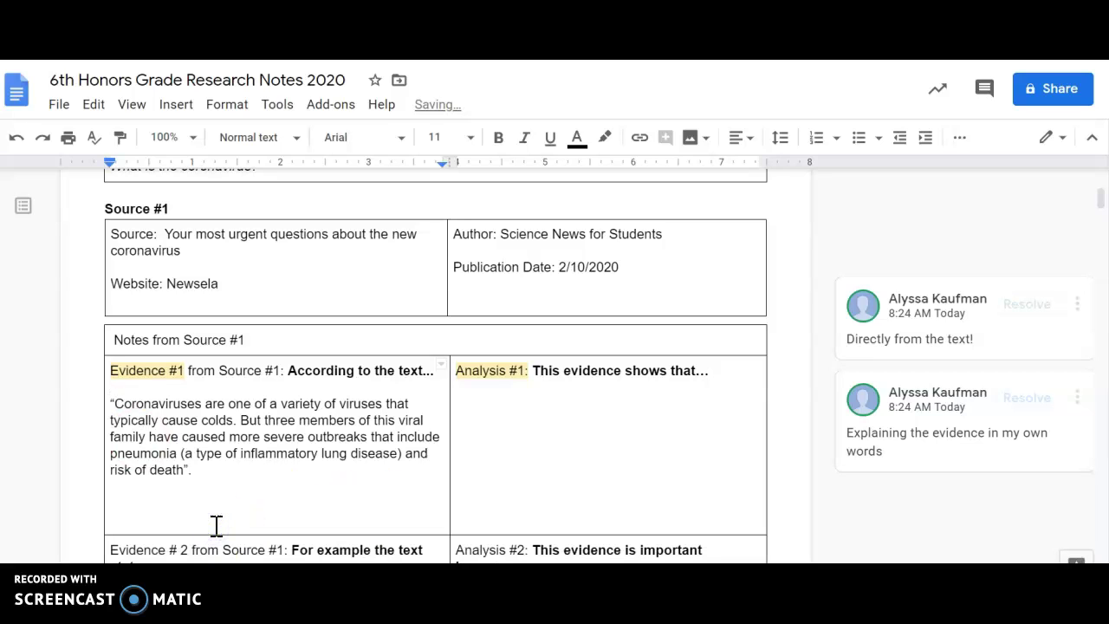
Step: Type 'Coronavirus comes from the same bug as a cold, but it is much more dangerous.' in Analysis #1
click(498, 408)
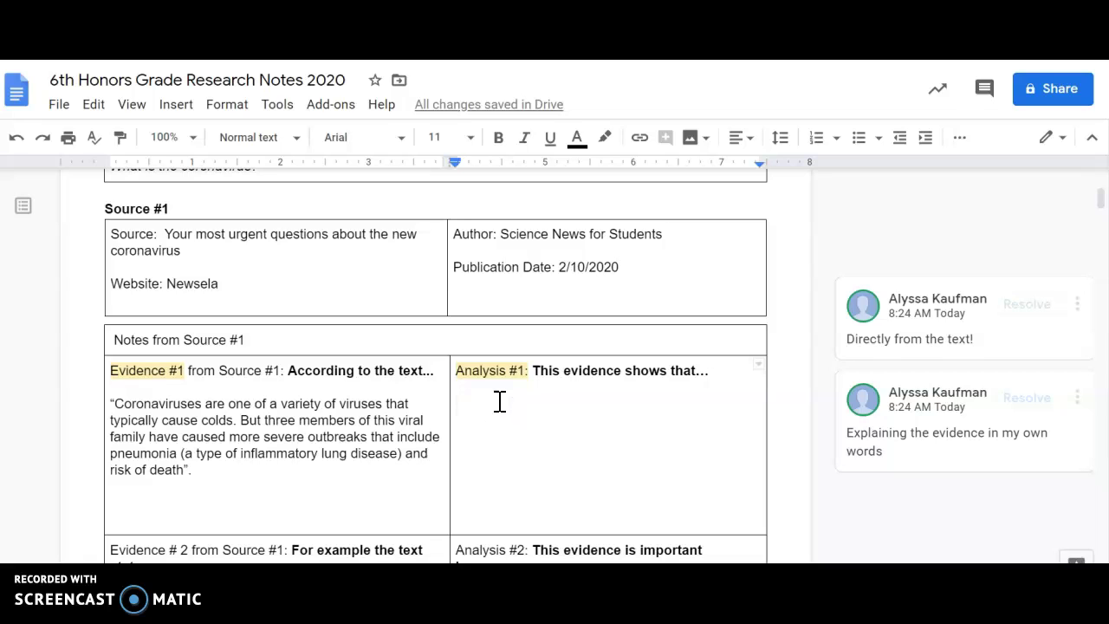
click(507, 381)
text(Co)
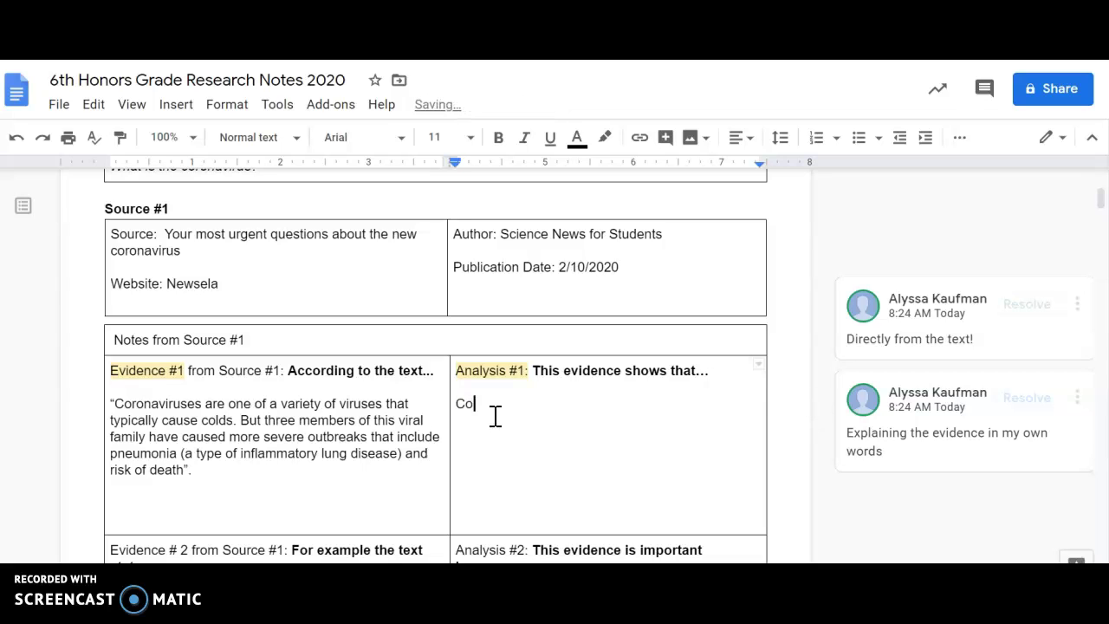
text(ronavirus comes from the same m)
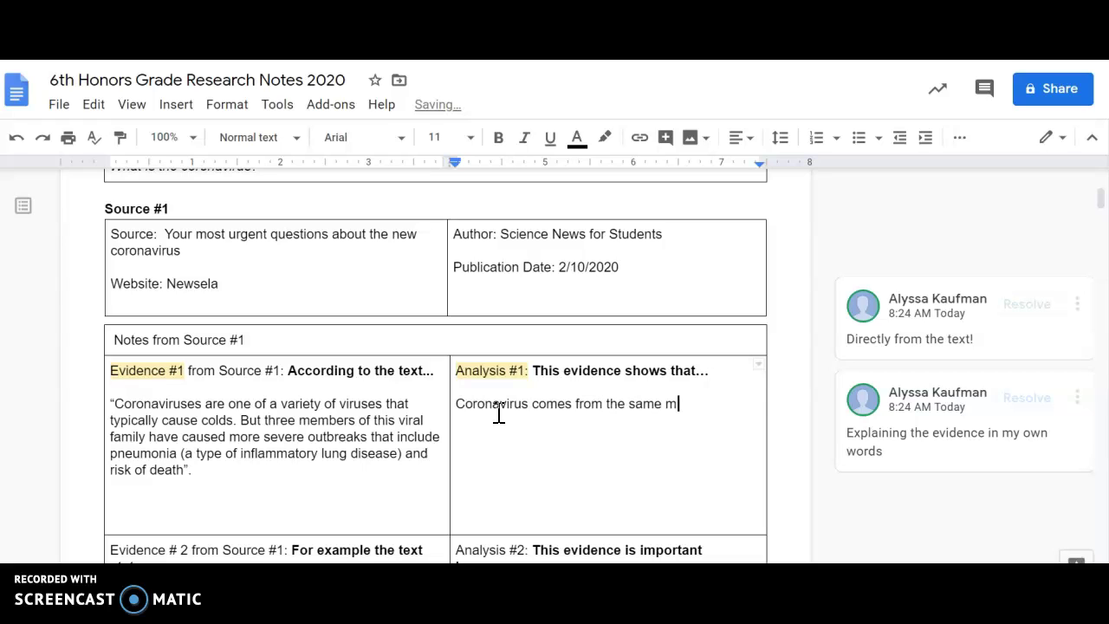
key(BackSpace)
text(bug as a cold, but it is much more)
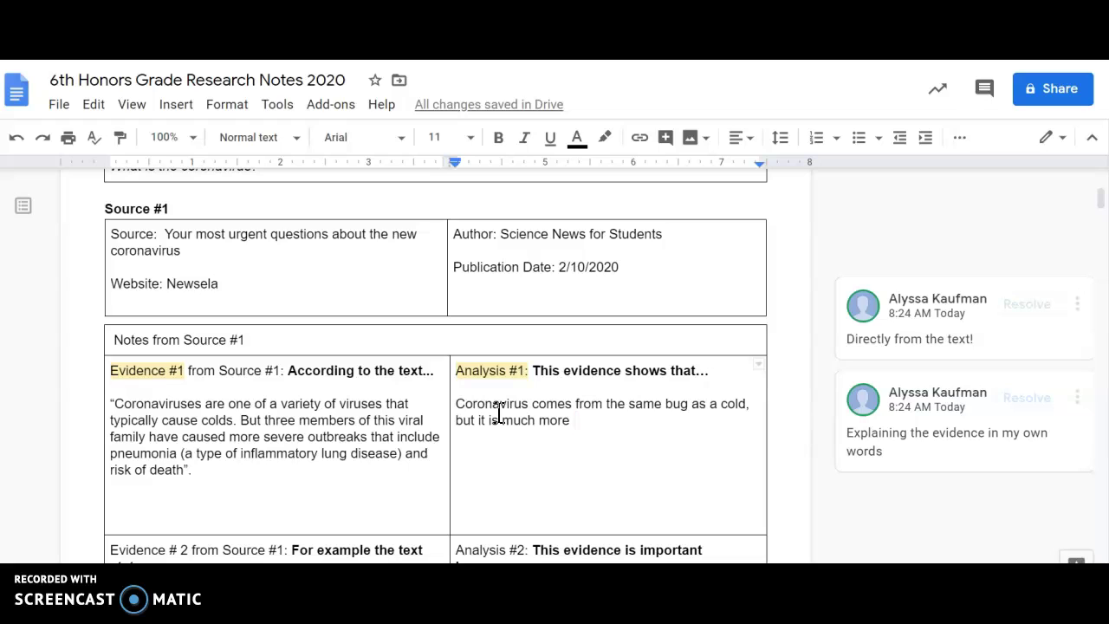
text( danger)
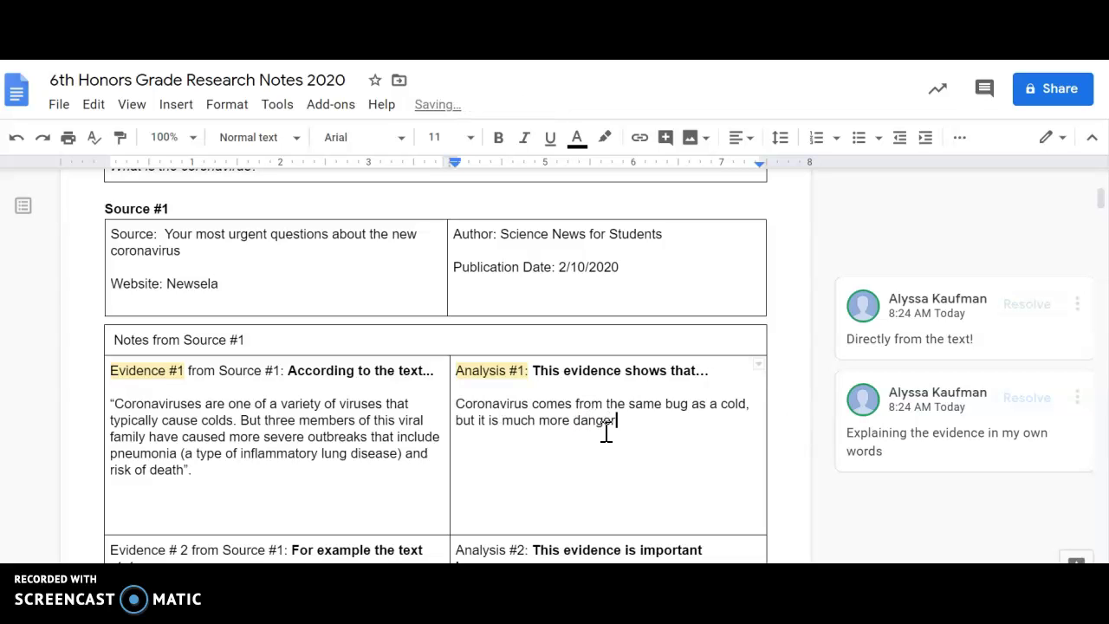
text(ous.)
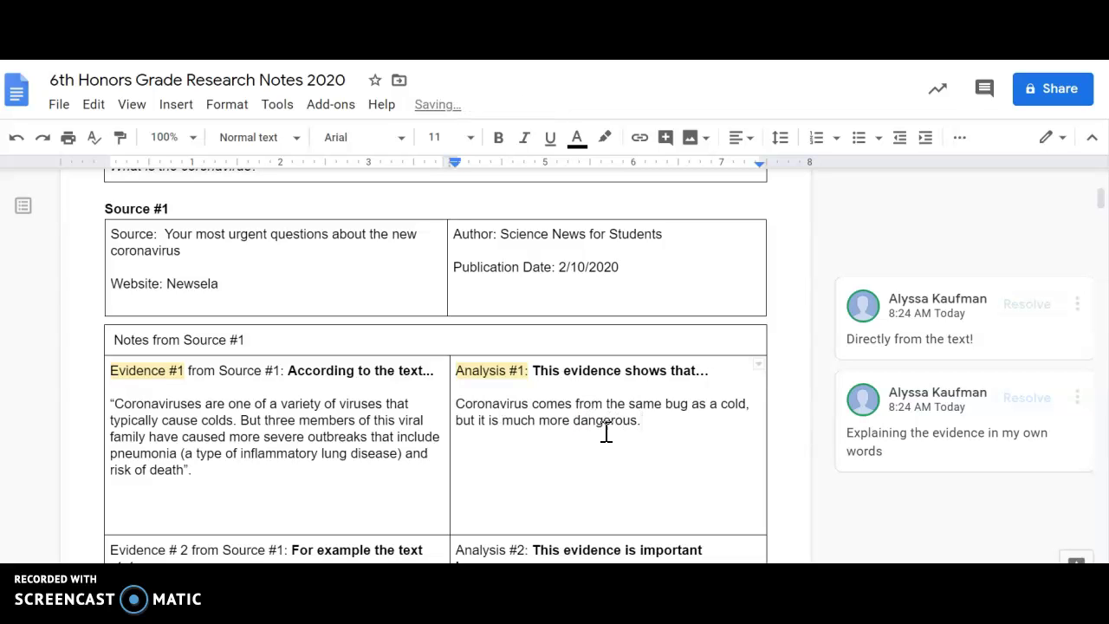